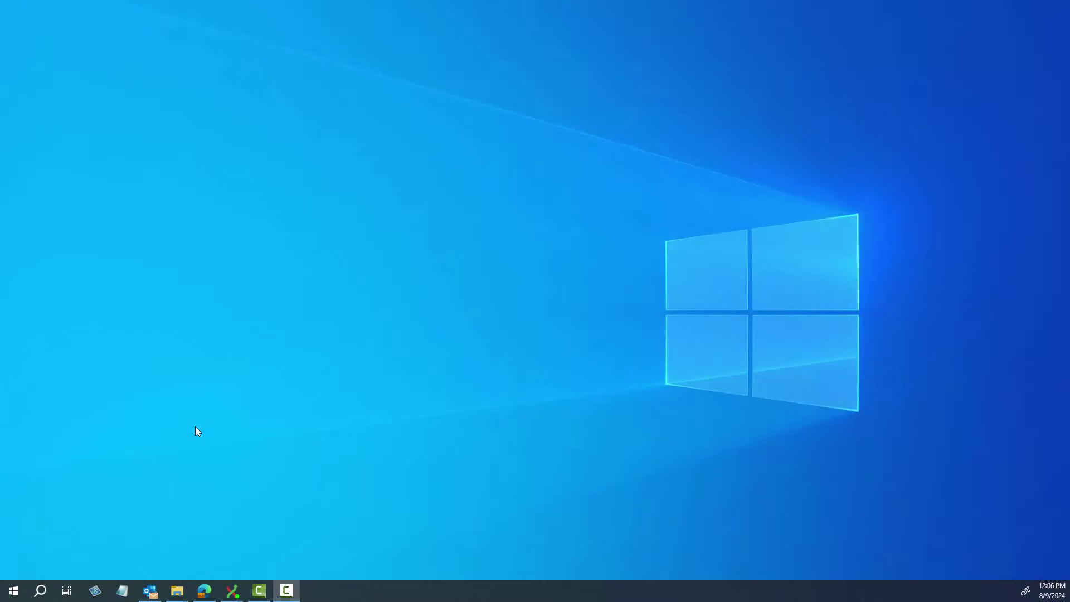
Launch Ansys Licensing Settings 2024 R2 from the Start menu's Ansys 2024 R2 folder
click(14, 589)
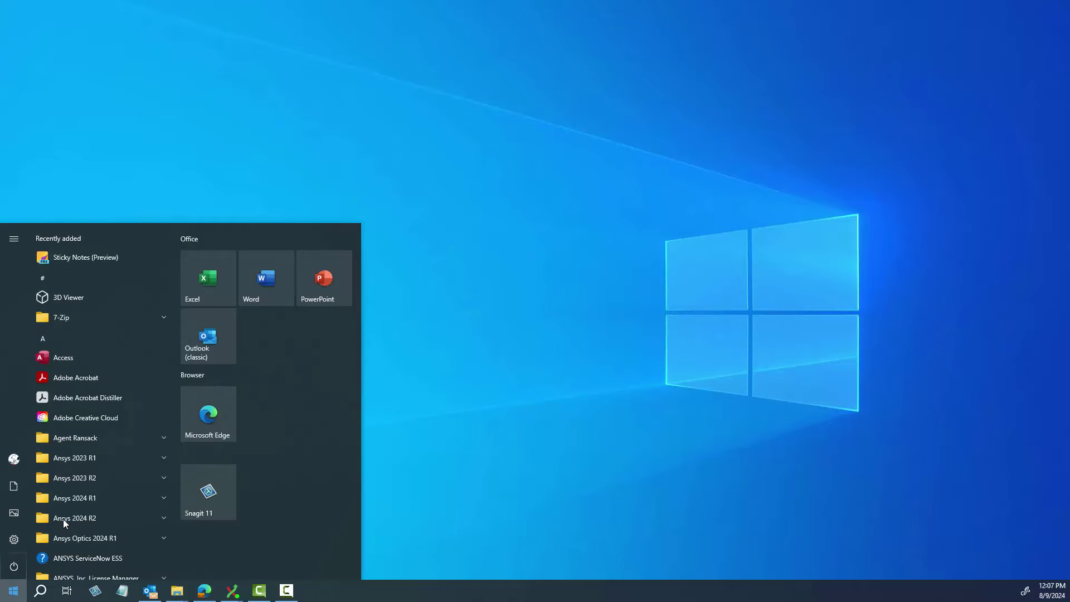
click(63, 519)
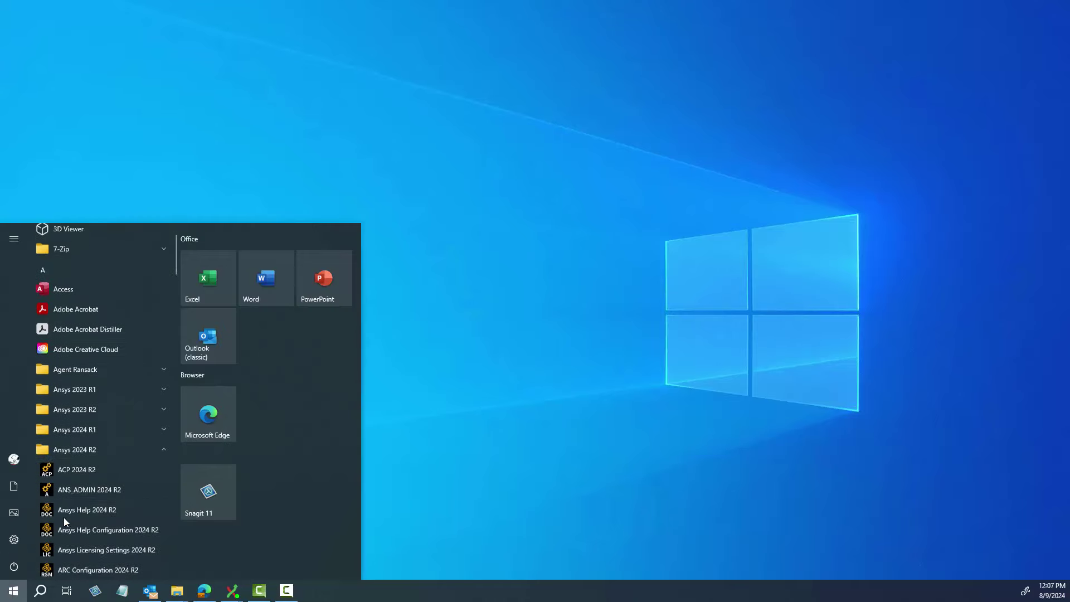
click(70, 517)
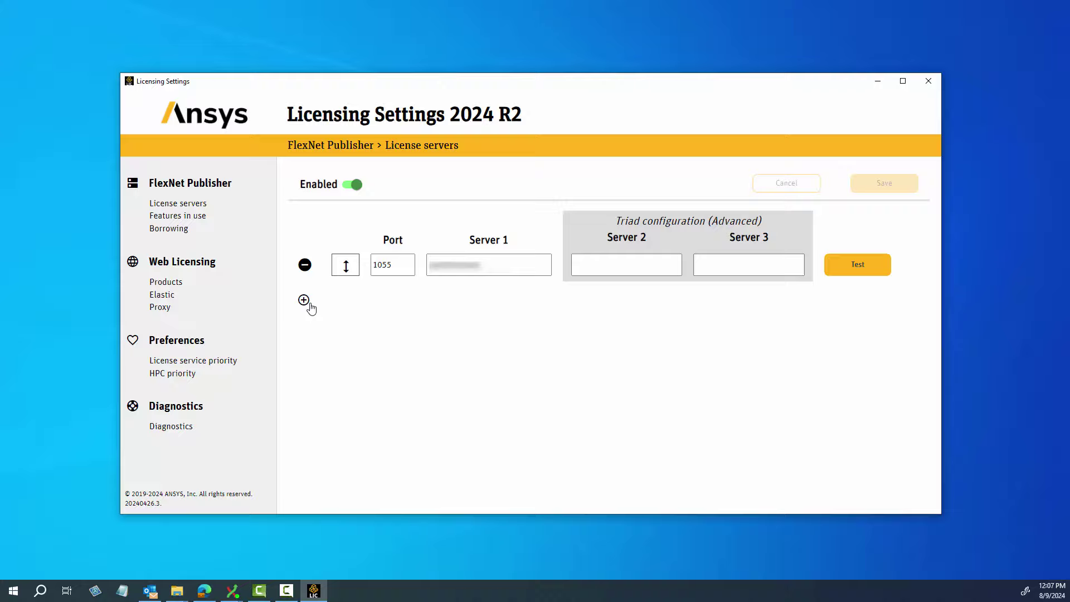
Add an empty license server row below the port 1055 FlexNet server
click(303, 300)
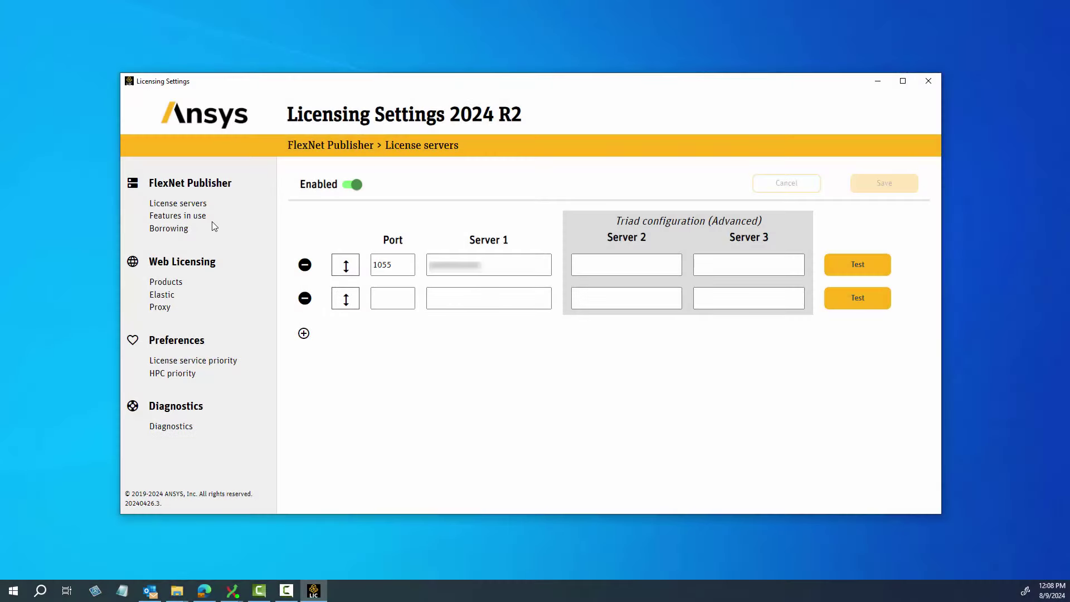
Show the FlexNet Publisher Features in use license status report
click(197, 217)
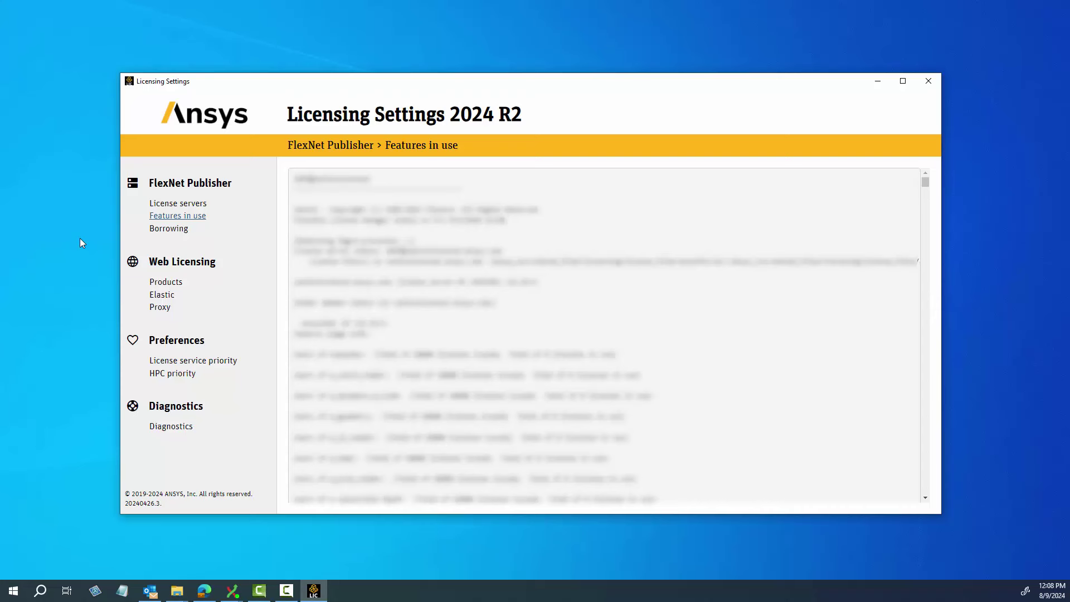
On the Borrowing page, borrow the 1spacdes increment with return date 08/15/2024
click(165, 229)
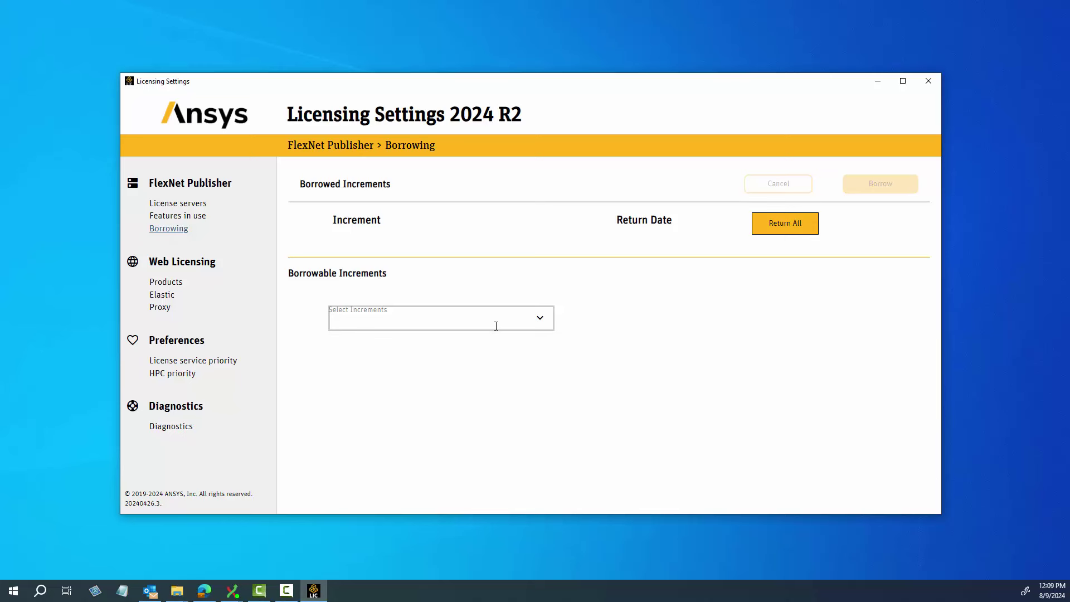
click(541, 322)
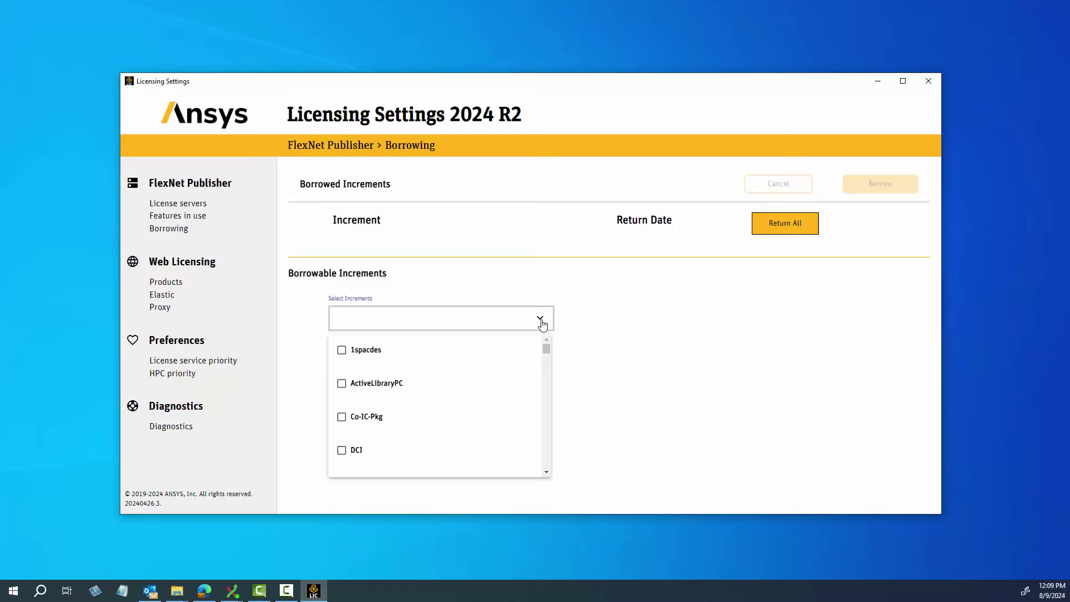
click(342, 351)
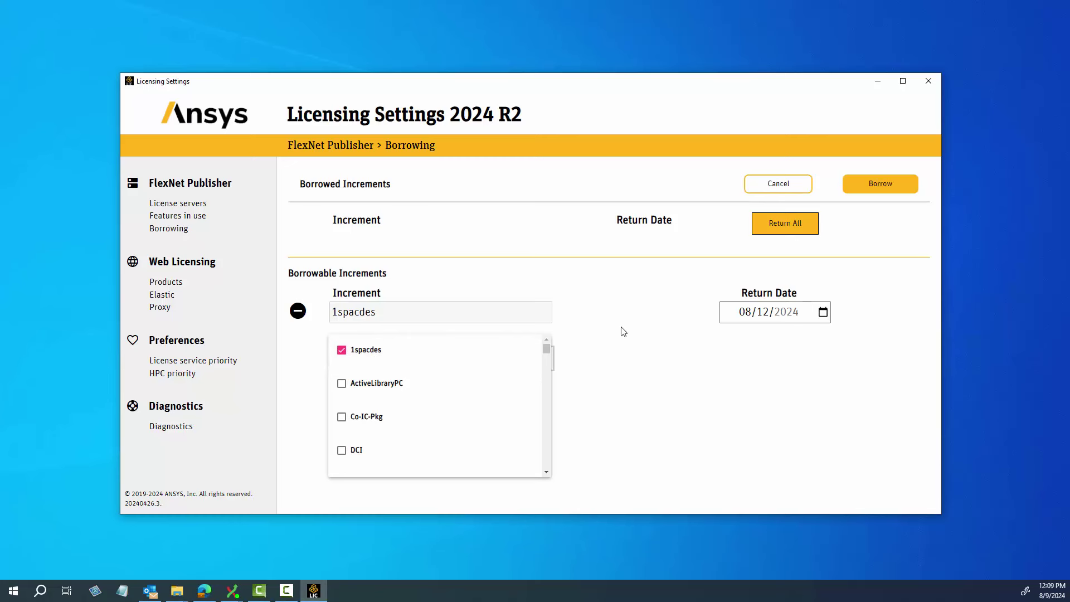
click(823, 313)
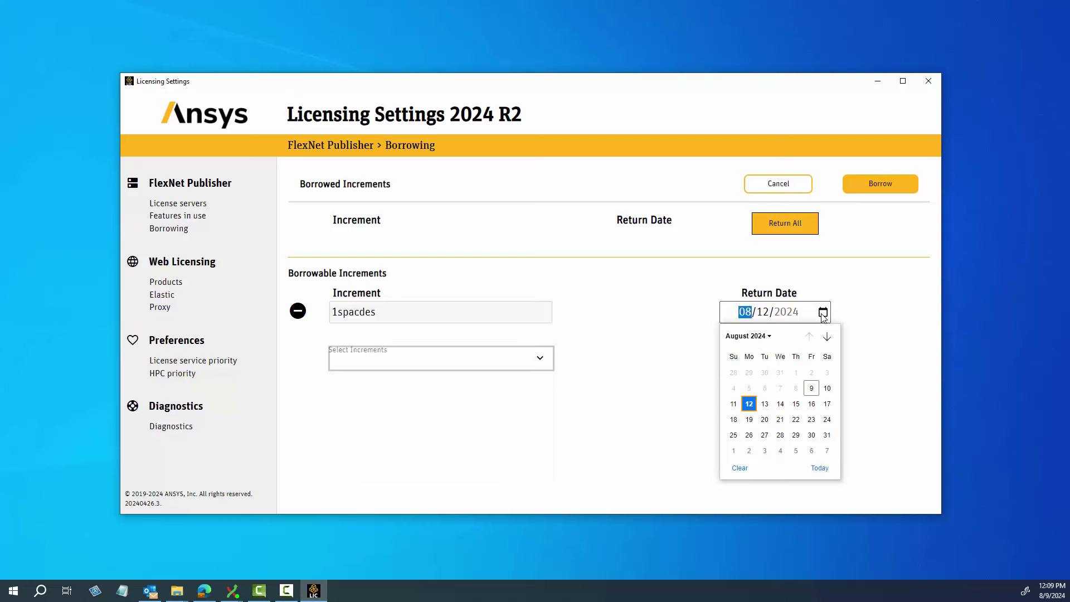
click(796, 403)
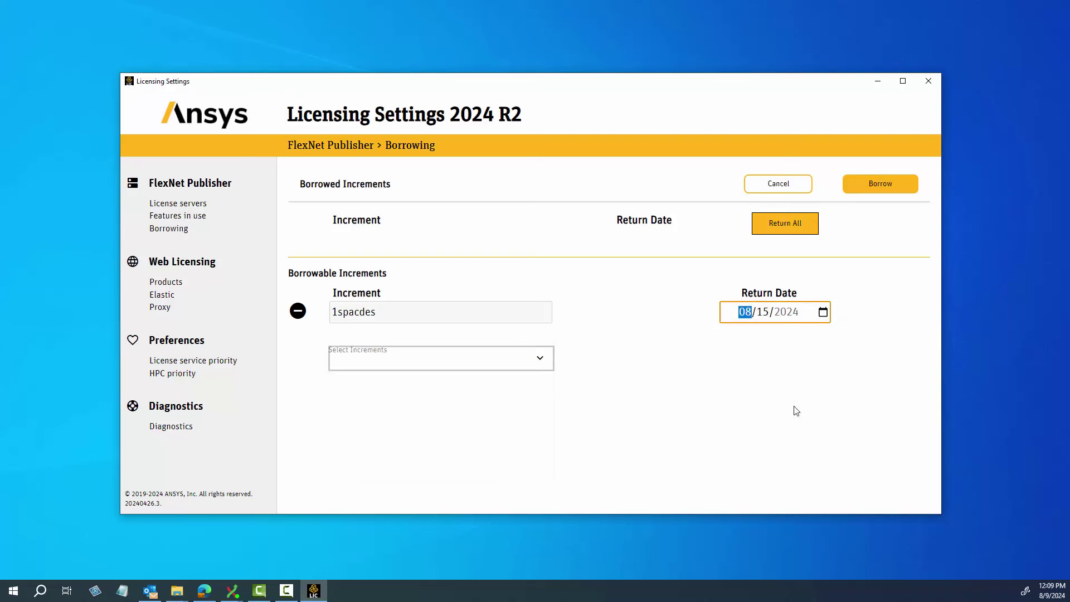
click(880, 189)
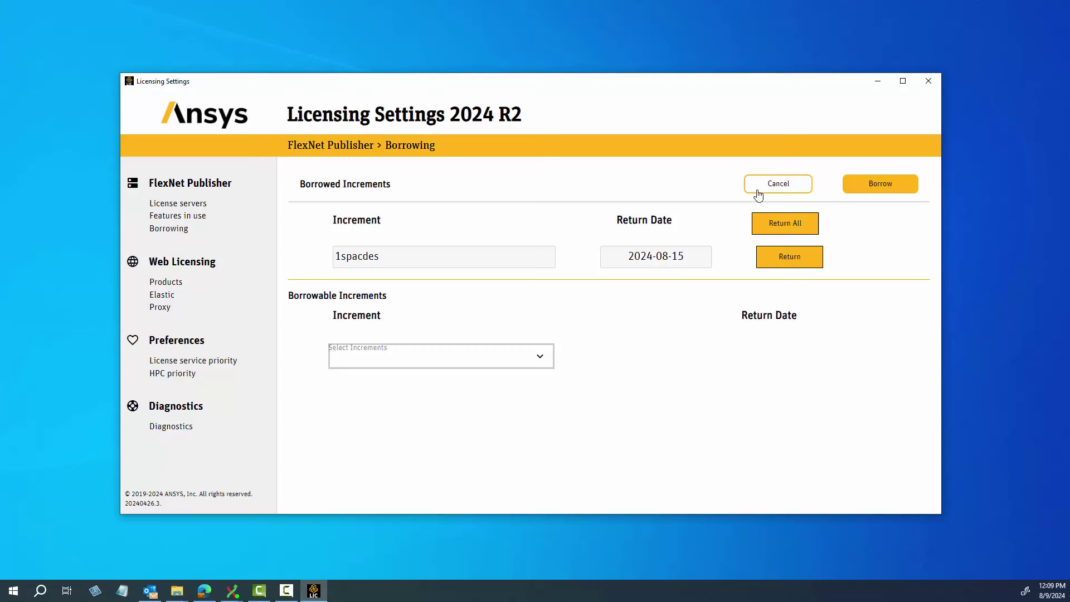
Display the Web Licensing Products page listing on-demand products and available counts
click(177, 286)
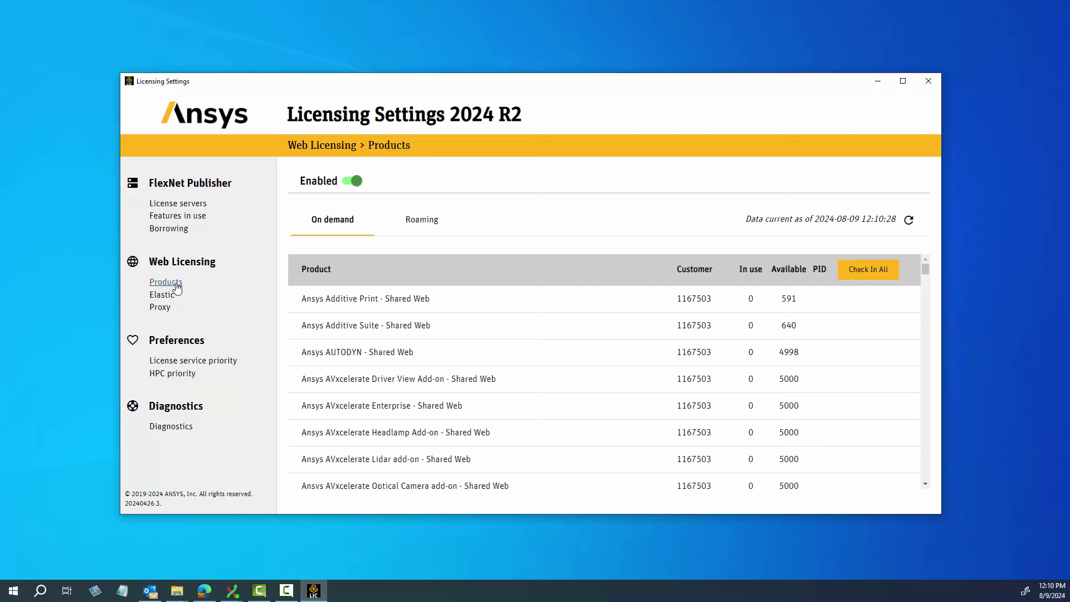
Check out Ansys Additive Print - Shared Web as a roaming license expiring August 15, 2024
click(419, 225)
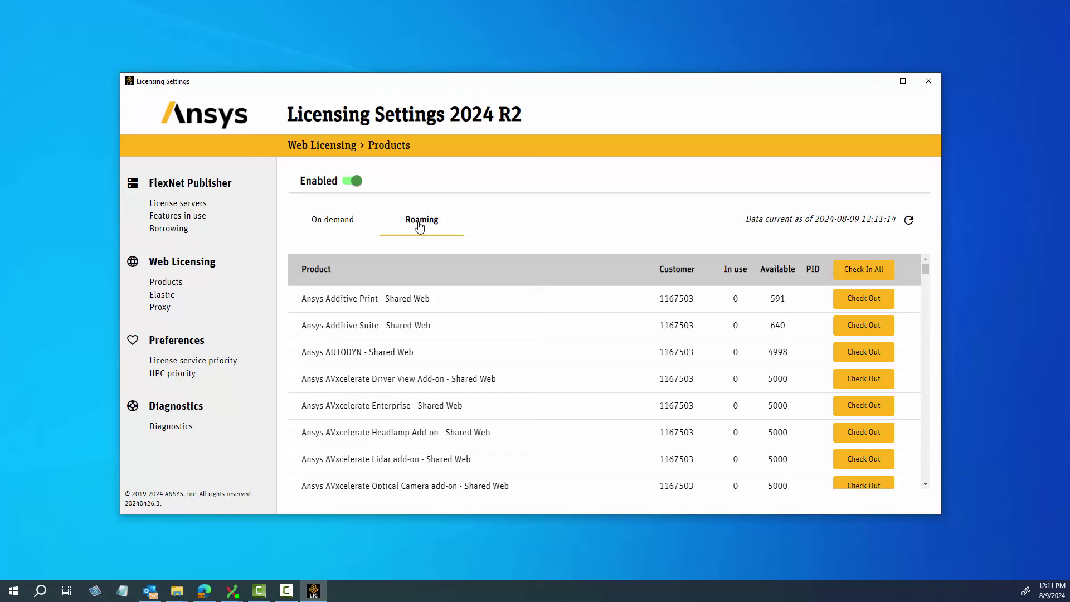
click(858, 304)
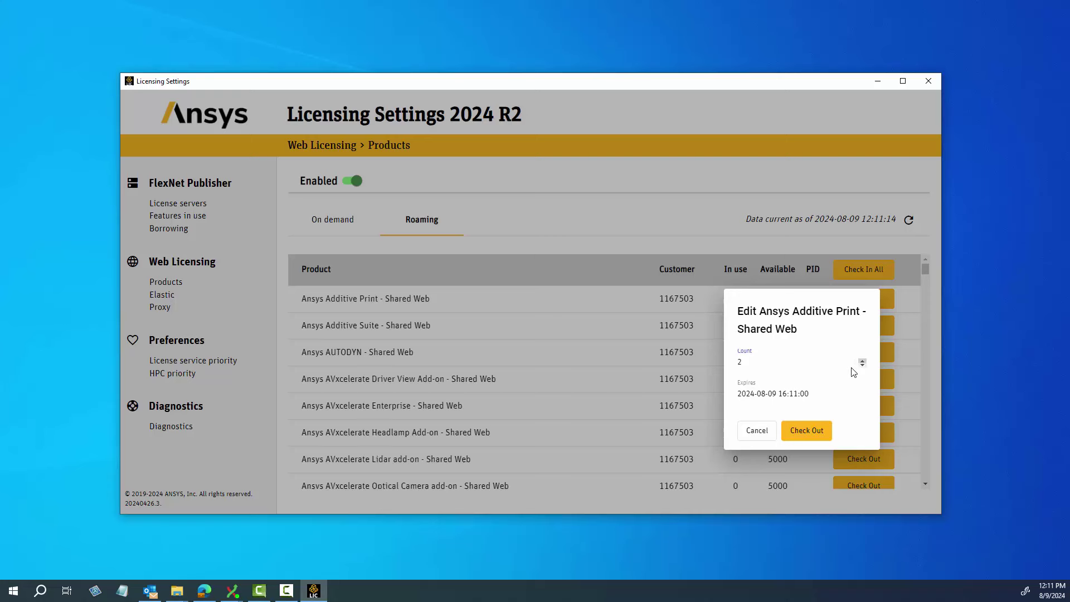
click(800, 397)
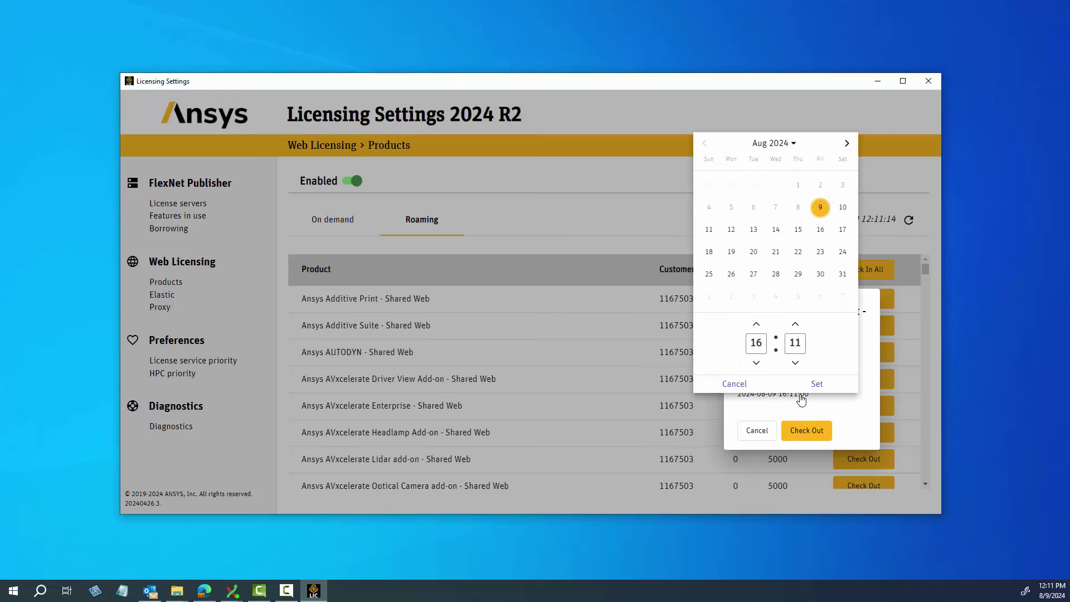
click(798, 236)
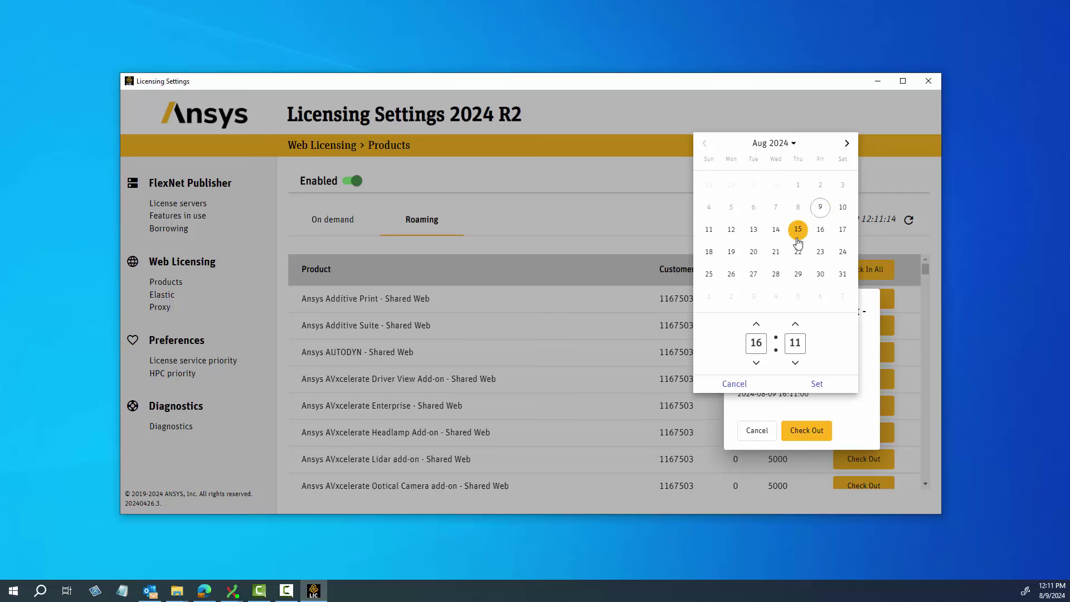
click(816, 385)
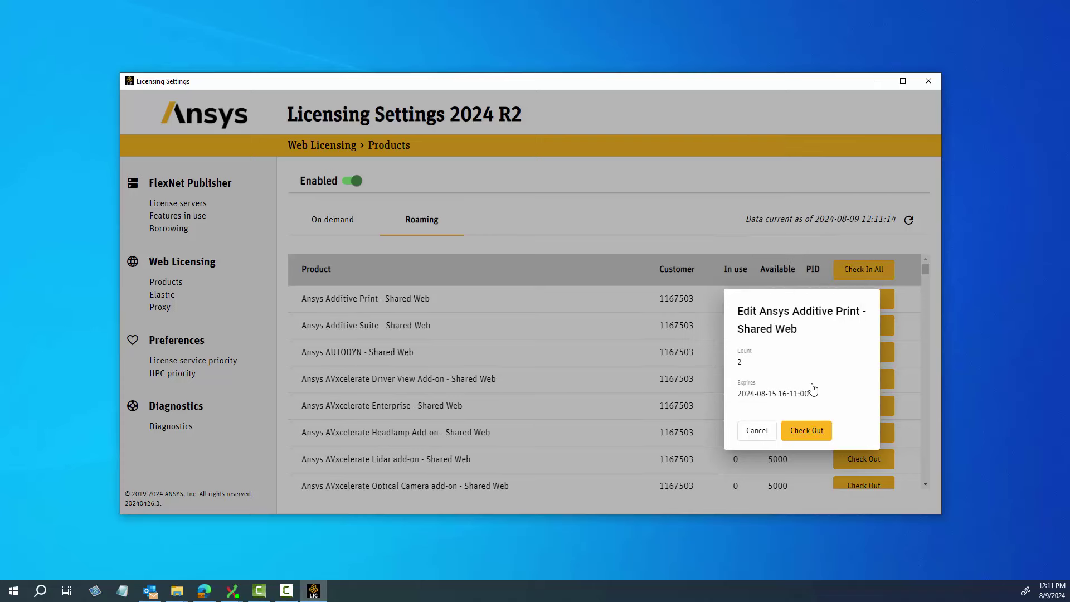
click(806, 431)
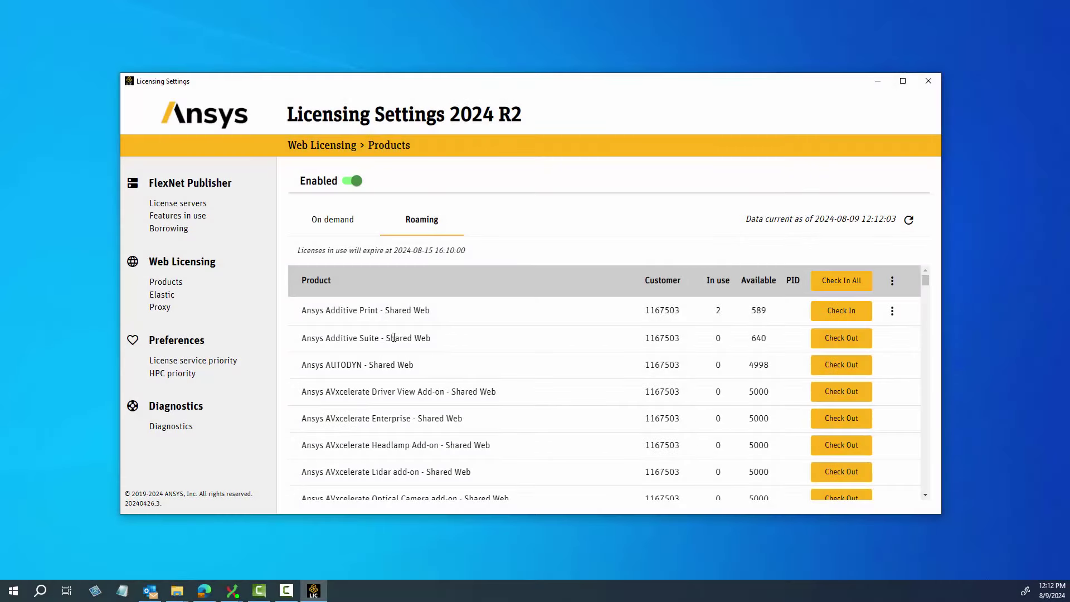
Turn elastic licensing on to reveal its fields, then switch it back off
click(168, 300)
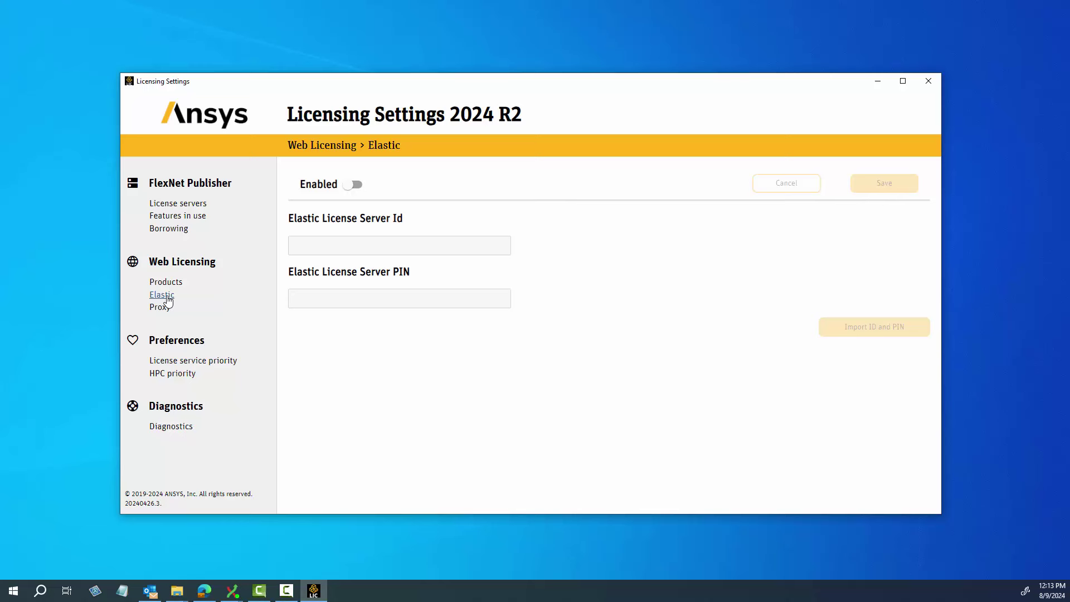
click(353, 189)
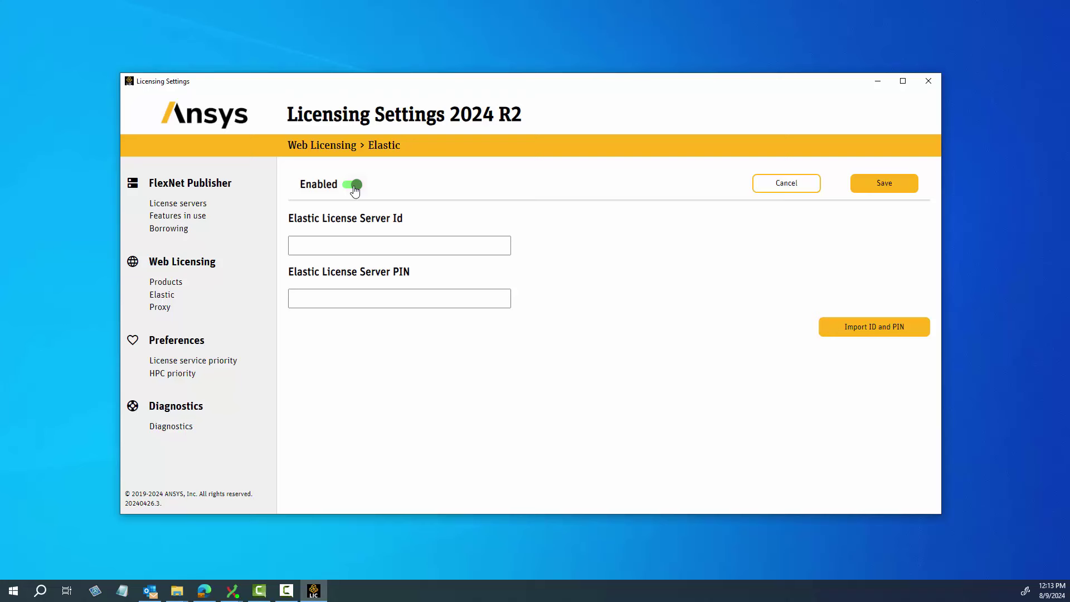
click(768, 184)
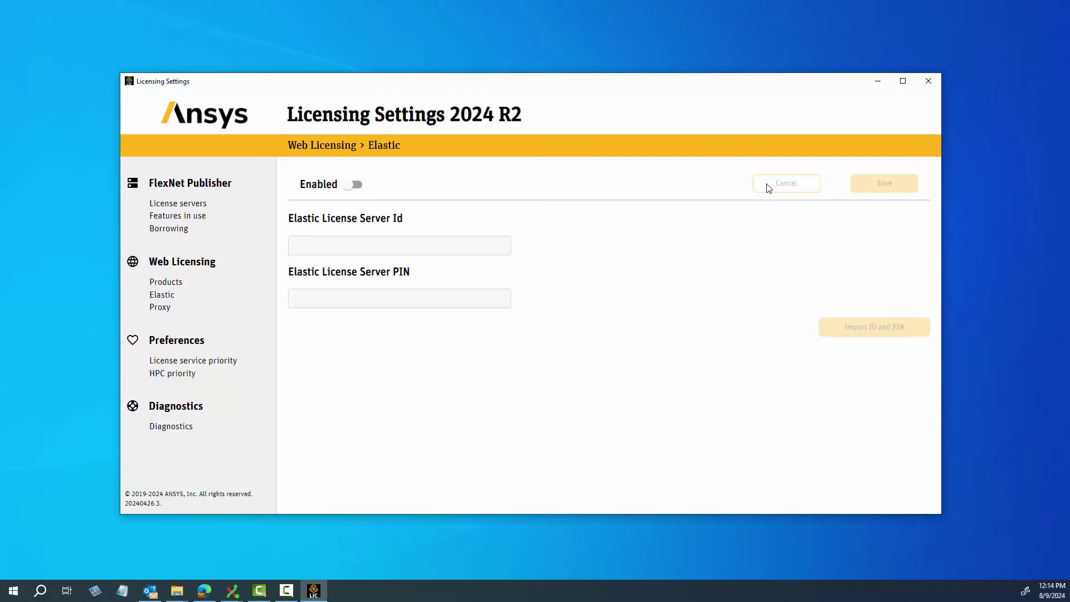
Display the Web Licensing Proxy page with both proxy options unchecked
click(160, 308)
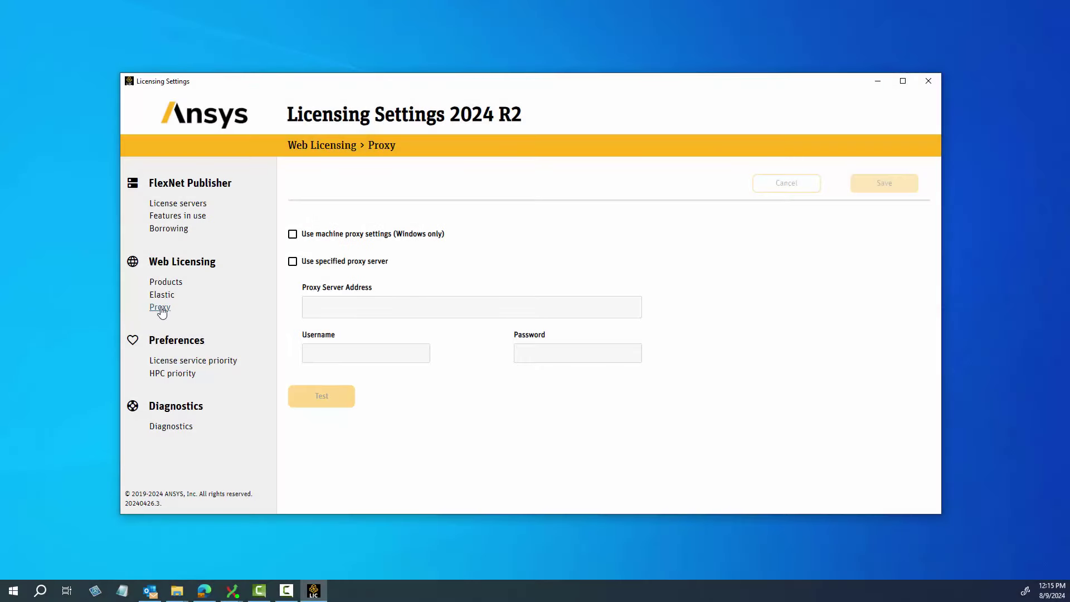
Move Web products above FlexNet Publisher in license service priority and save
click(171, 362)
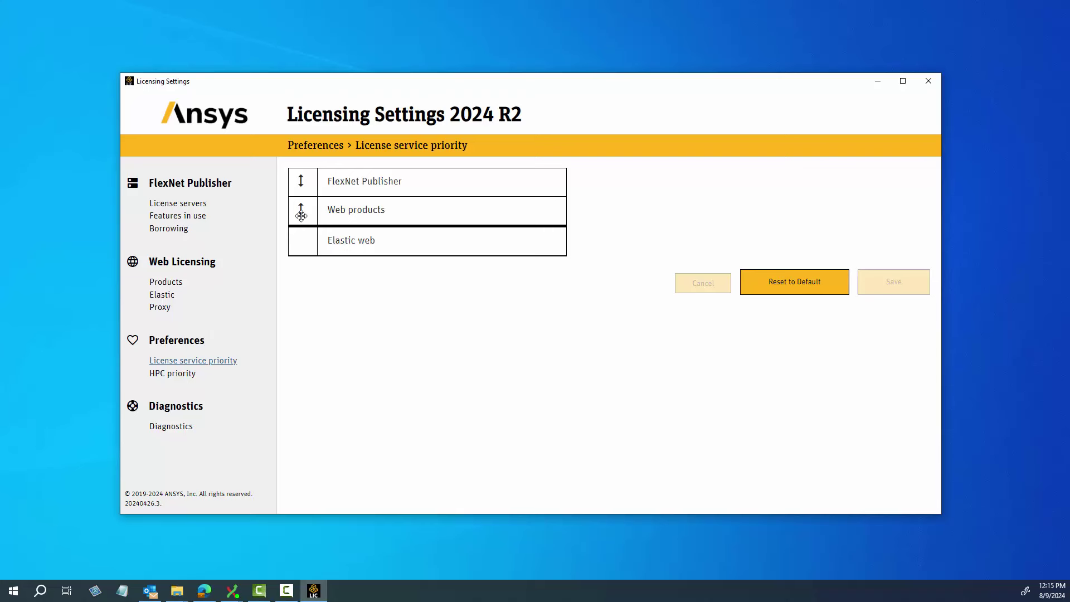
drag(302, 209, 304, 182)
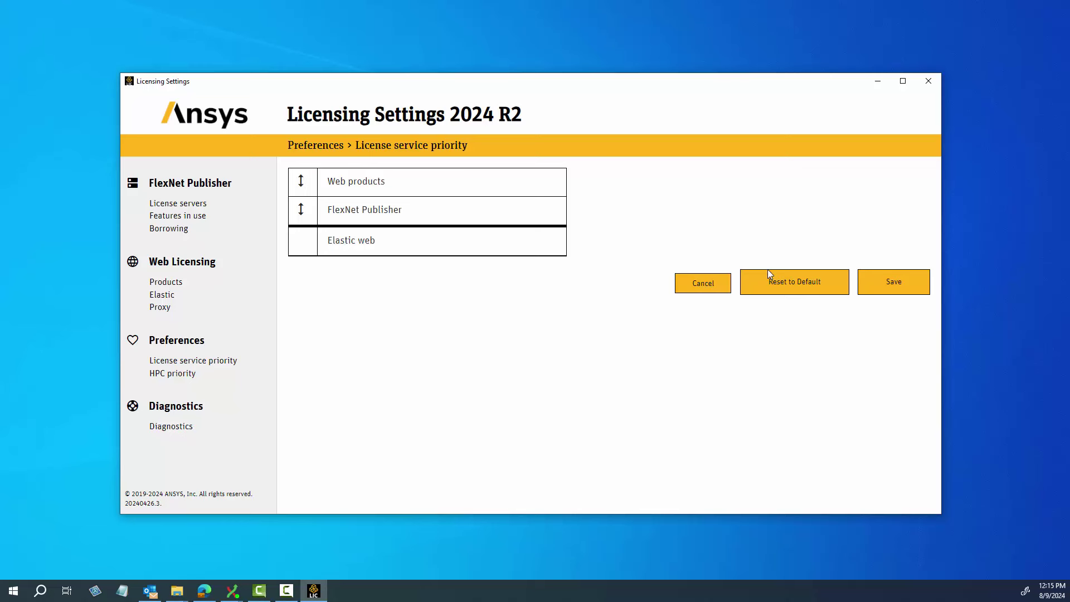
click(892, 293)
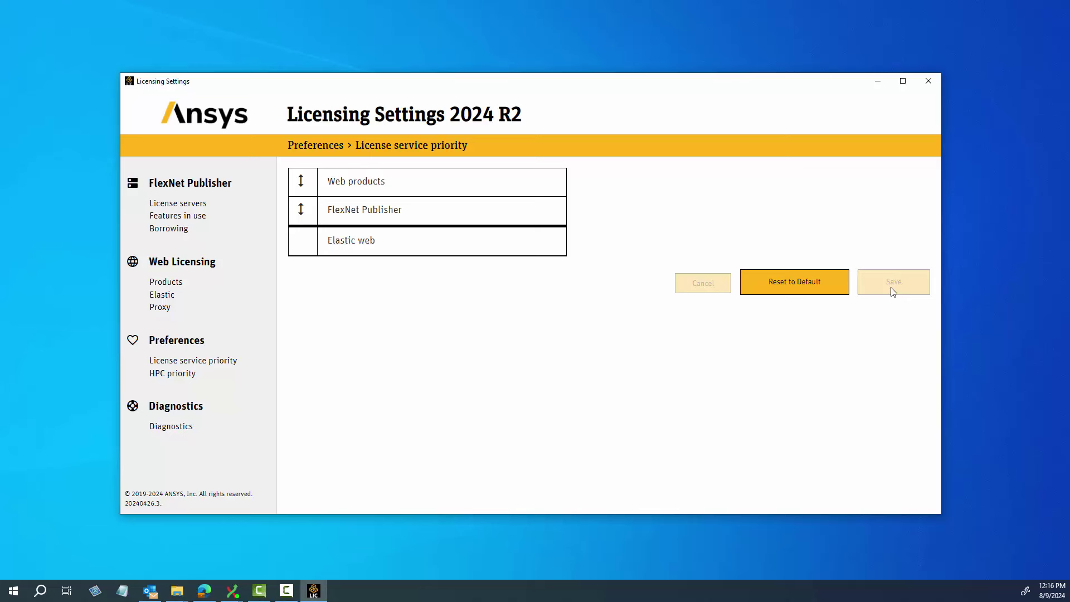
Move Ansys HPC above Ansys HPC Pack in HPC priority and save
click(189, 379)
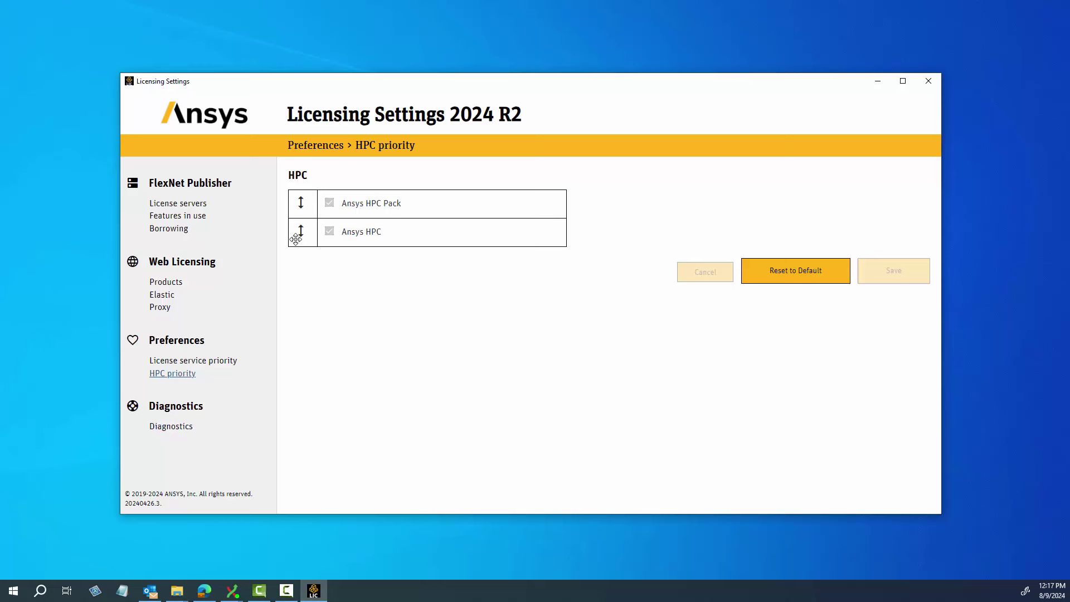
drag(301, 233, 305, 204)
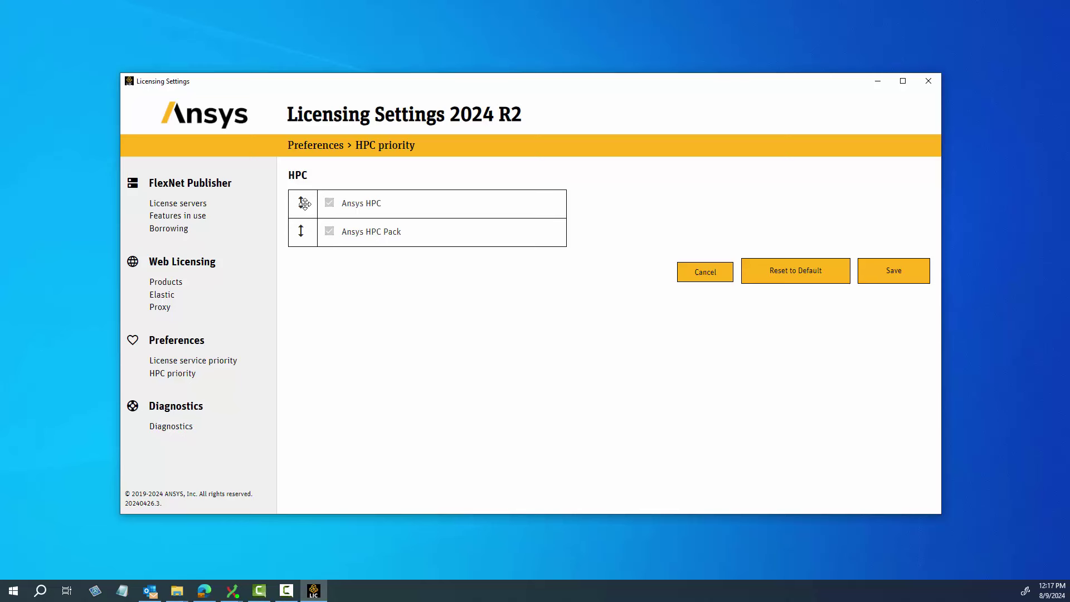
click(876, 279)
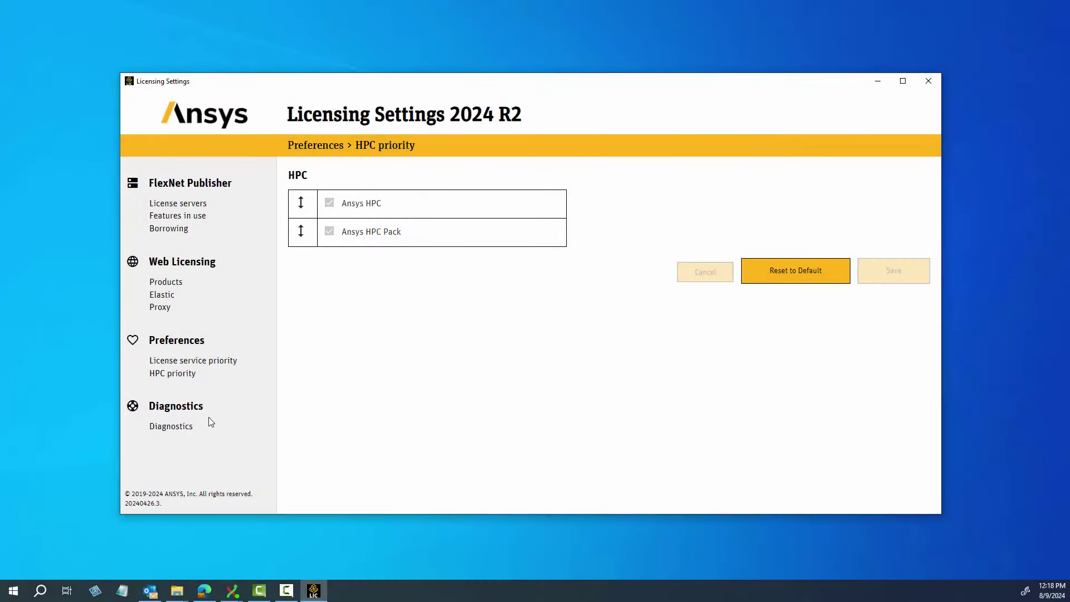
Generate a licensing diagnostics zip package from the Diagnostics page for Ansys support
click(179, 430)
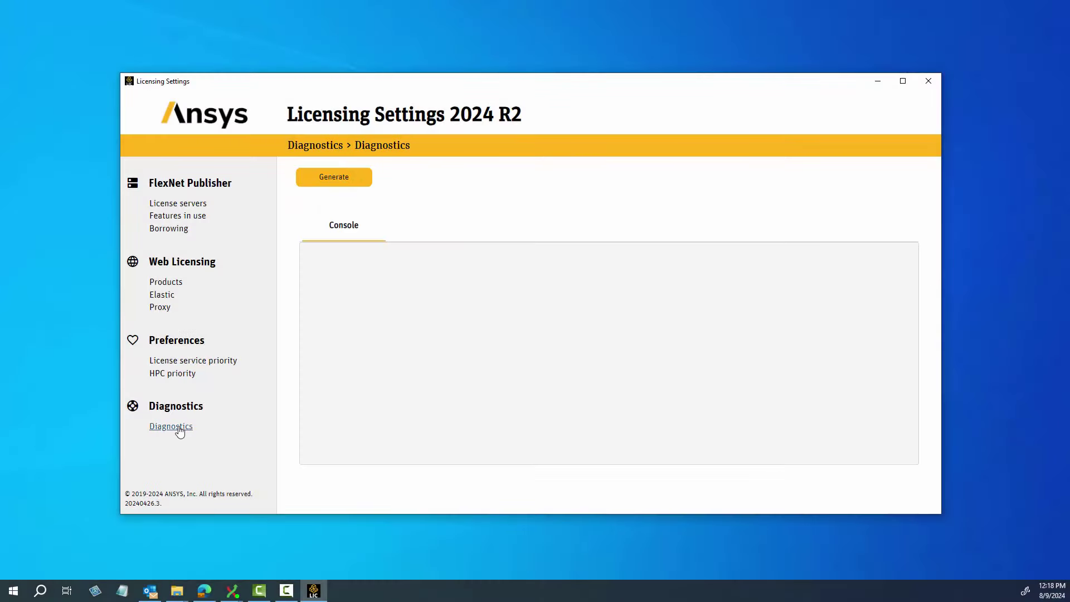
click(328, 179)
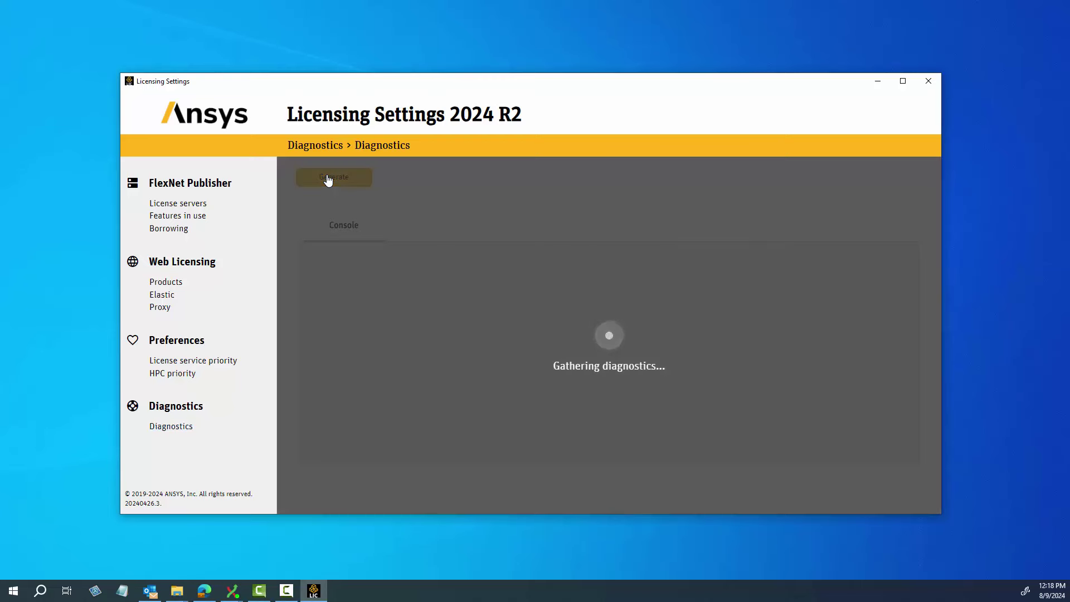